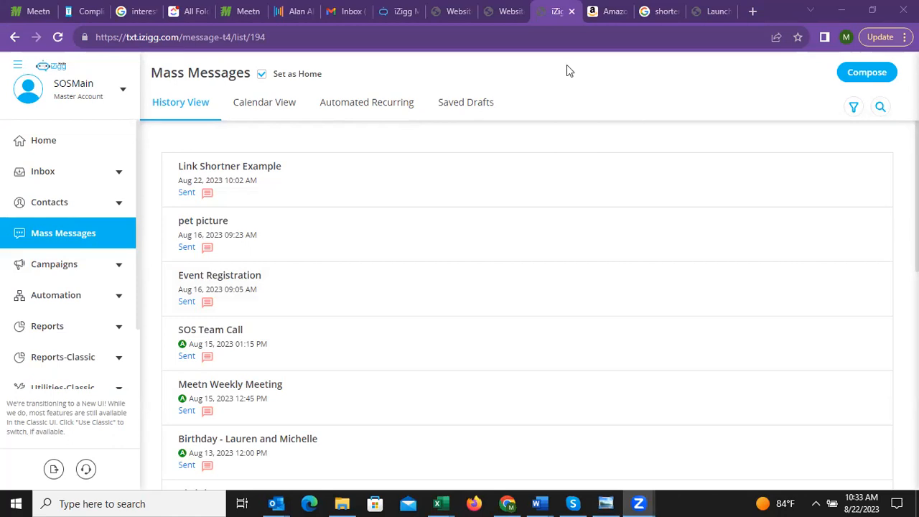
Start composing a new mass message and enter "Tuesday Meeting Link" as its description
{"action": "left_click", "coordinate": [63, 236]}
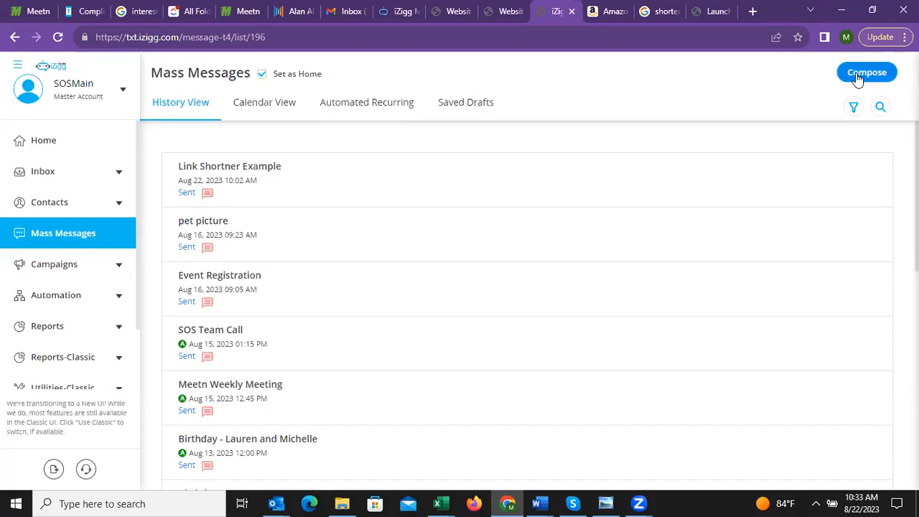
{"action": "left_click", "coordinate": [856, 73]}
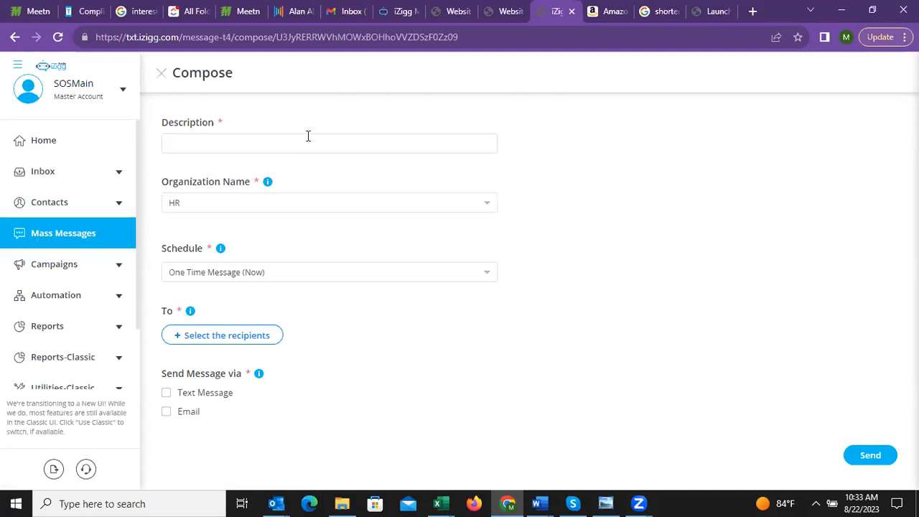
{"action": "type", "text": "R"}
{"action": "key", "text": "BackSpace"}
{"action": "type", "text": "Tuesday Meeting Link"}
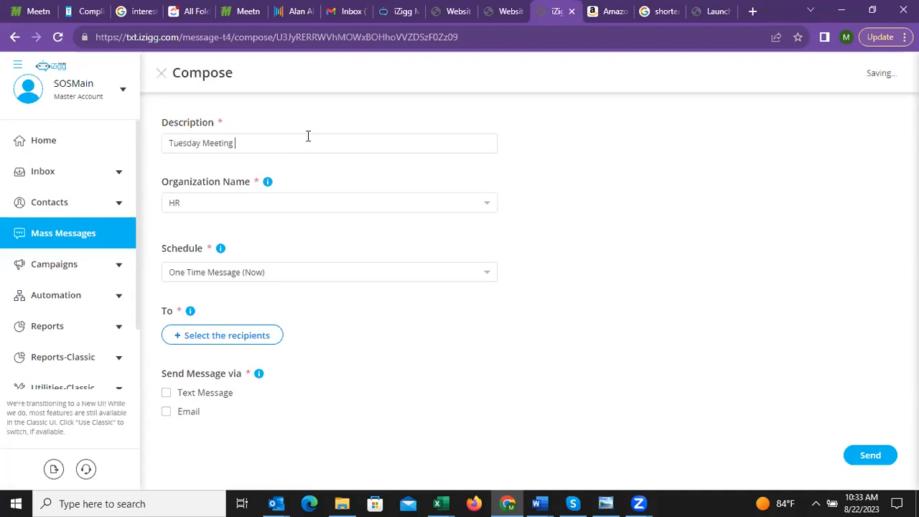
Set the message's organization to iZigg Support and choose the SALES distribution list as its recipients
{"action": "left_click", "coordinate": [289, 214]}
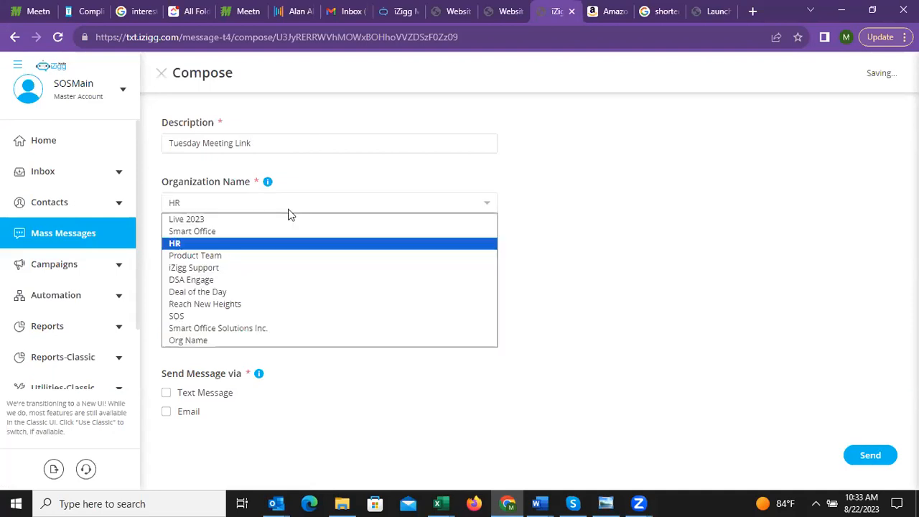
{"action": "left_click", "coordinate": [225, 269]}
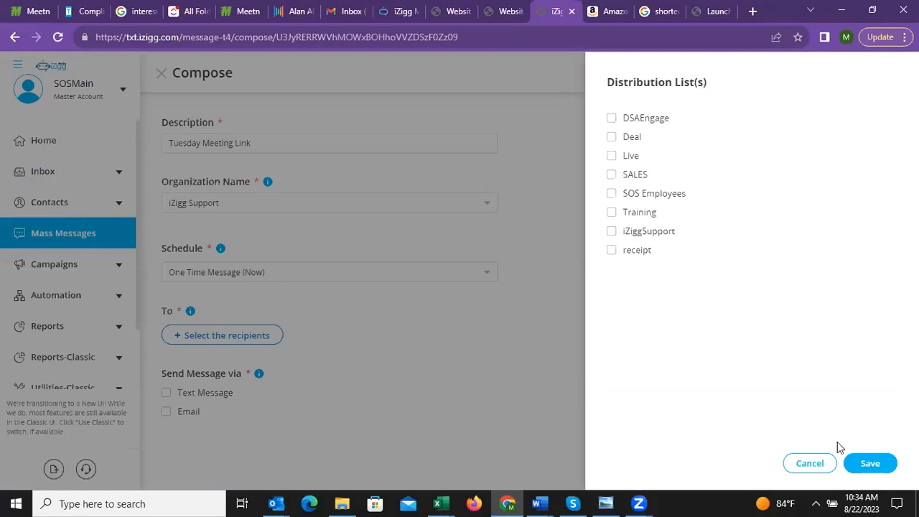
{"action": "left_click", "coordinate": [870, 465]}
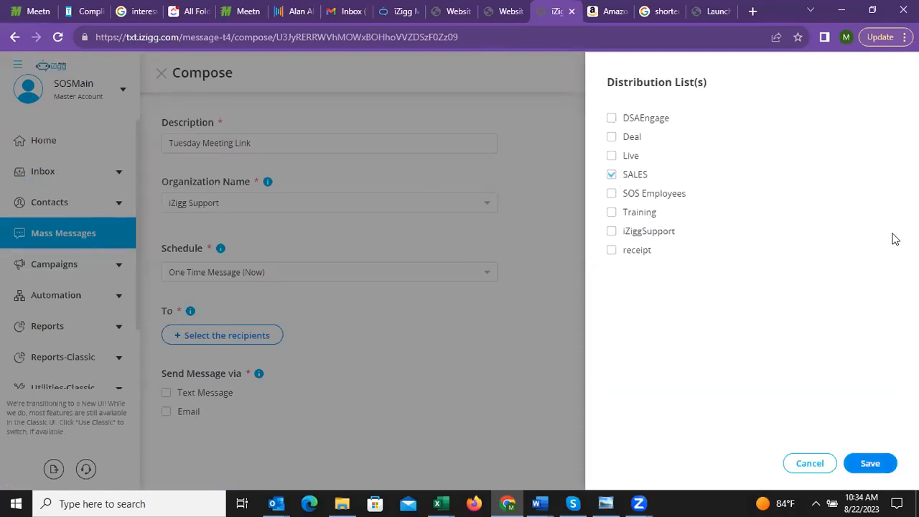
{"action": "scroll", "coordinate": [500, 364], "scroll_direction": "down", "scroll_amount": 1}
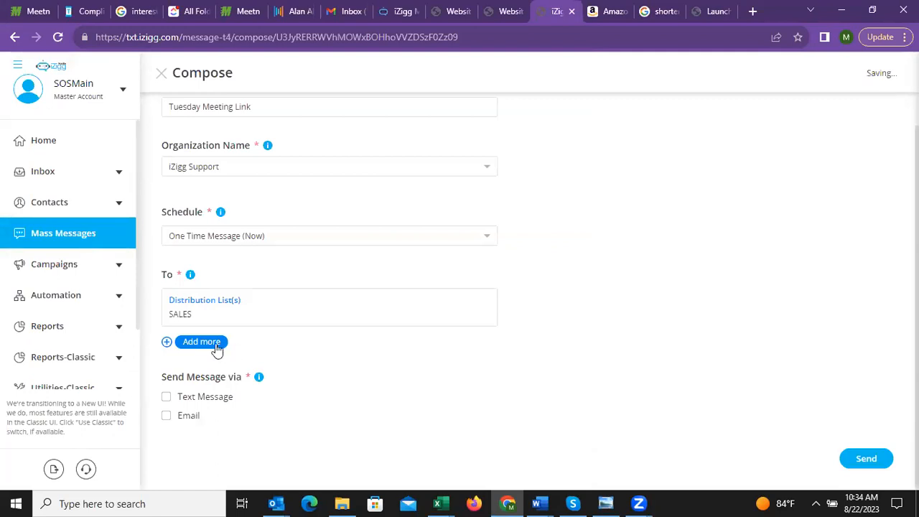
Create a text message from scratch reading "Join us today for our Meeting! Click on the link below!"
{"action": "left_click", "coordinate": [166, 399]}
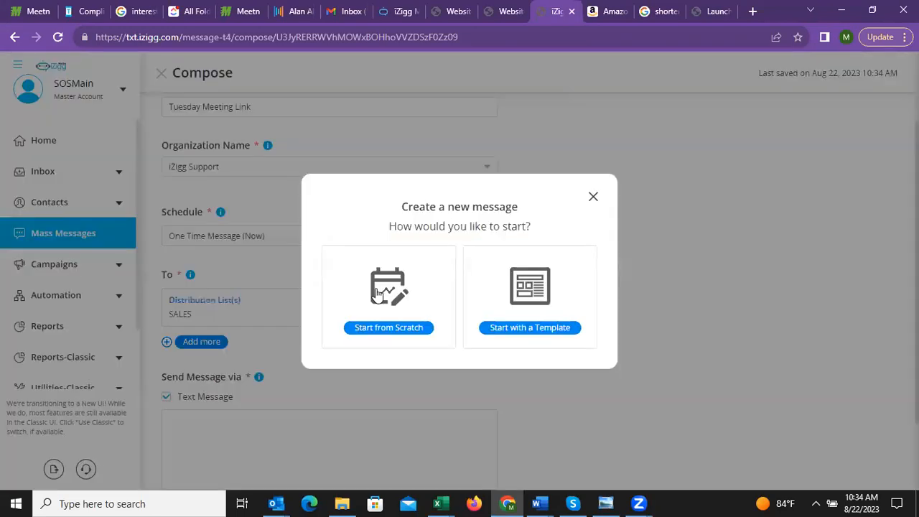
{"action": "left_click", "coordinate": [412, 284]}
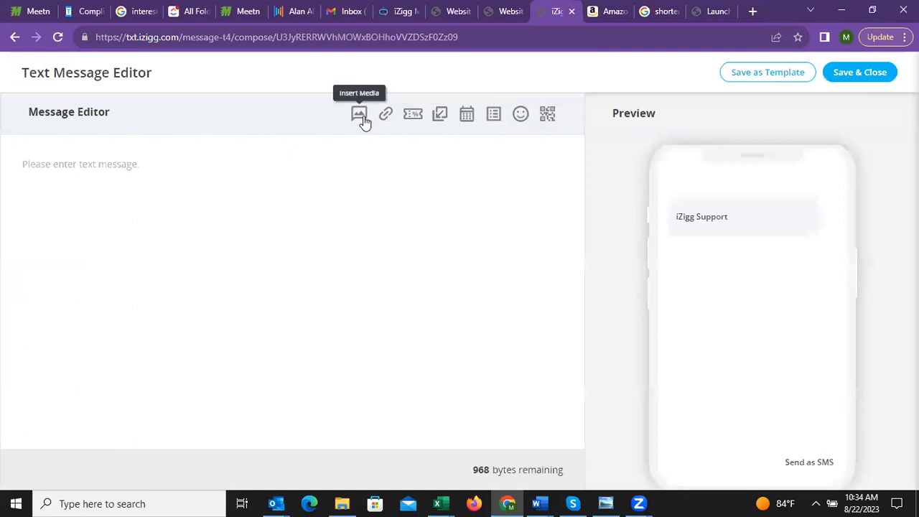
{"action": "left_click", "coordinate": [125, 173]}
{"action": "type", "text": "Join us today for aon"}
{"action": "key", "text": "BackSpace"}
{"action": "key", "text": "BackSpace"}
{"action": "key", "text": "BackSpace"}
{"action": "type", "text": "our"}
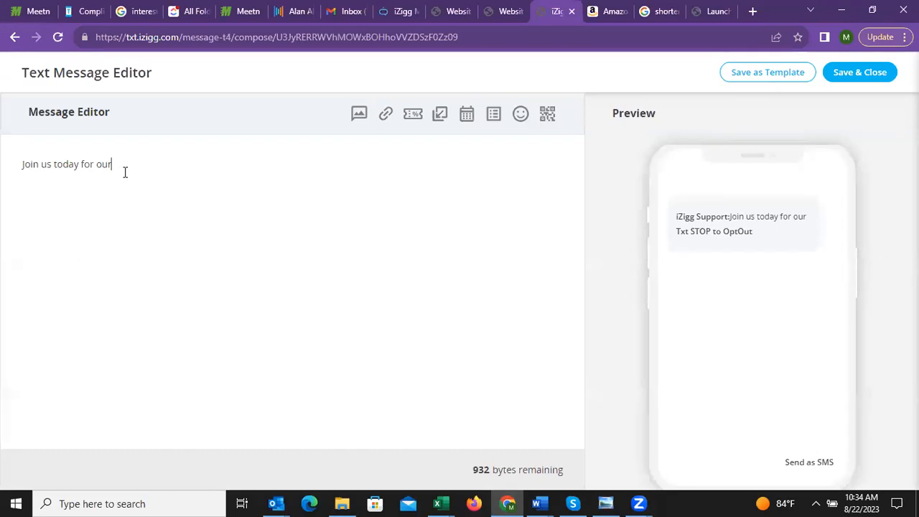
{"action": "type", "text": " Meeting! "}
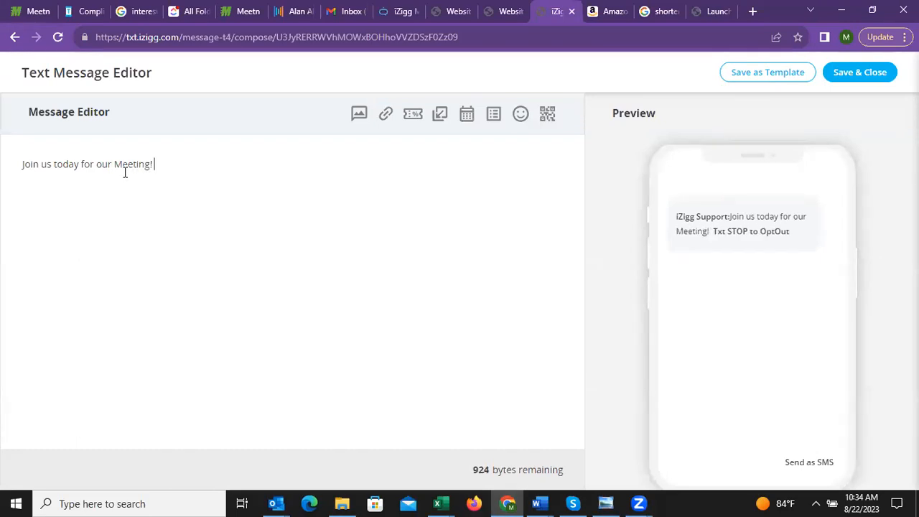
{"action": "type", "text": "Click"}
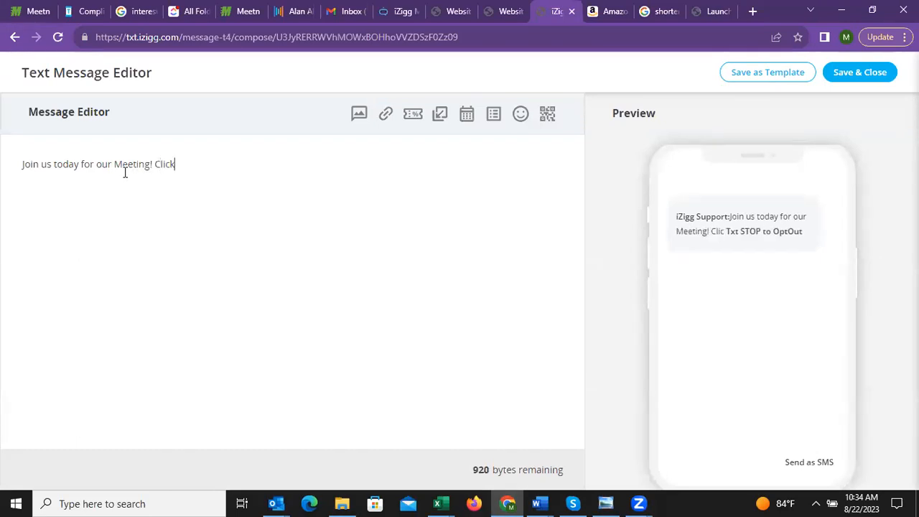
{"action": "type", "text": " on the link"}
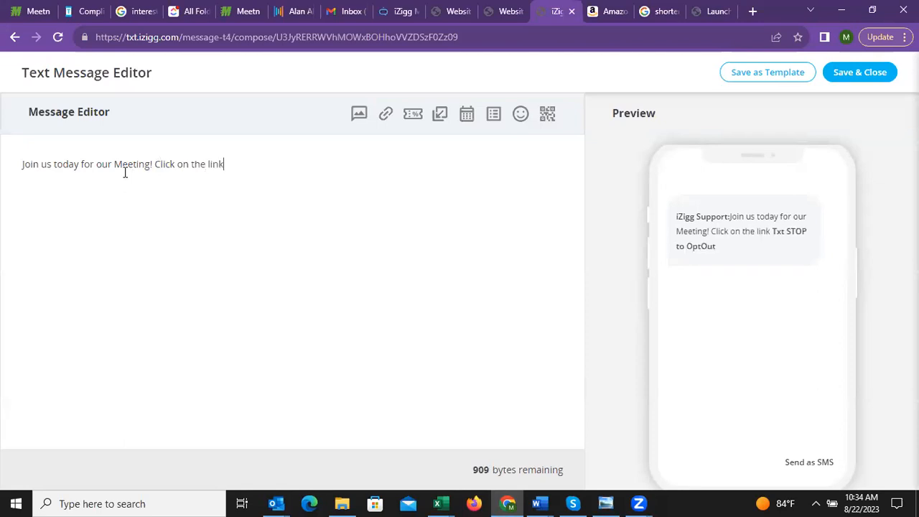
{"action": "type", "text": " below!"}
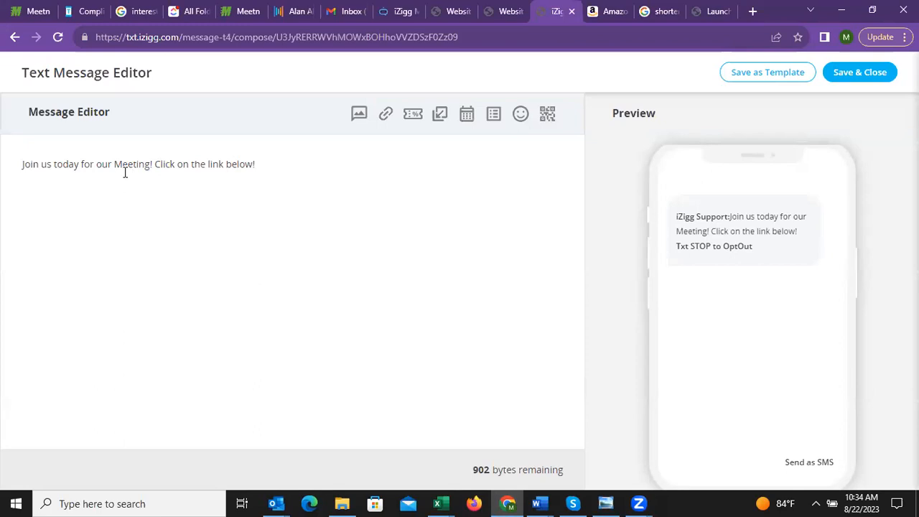
{"action": "key", "text": "Return"}
{"action": "key", "text": "Return"}
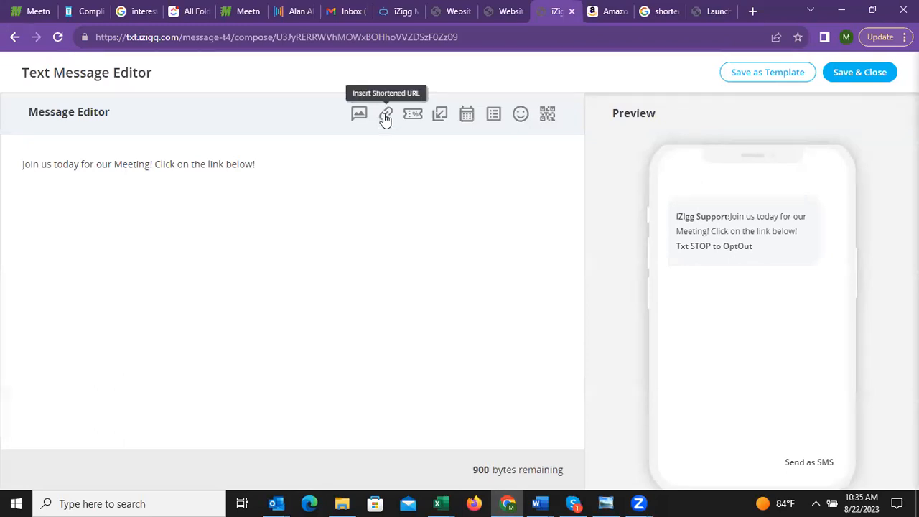
{"action": "left_click", "coordinate": [386, 115]}
{"action": "left_click", "coordinate": [685, 174]}
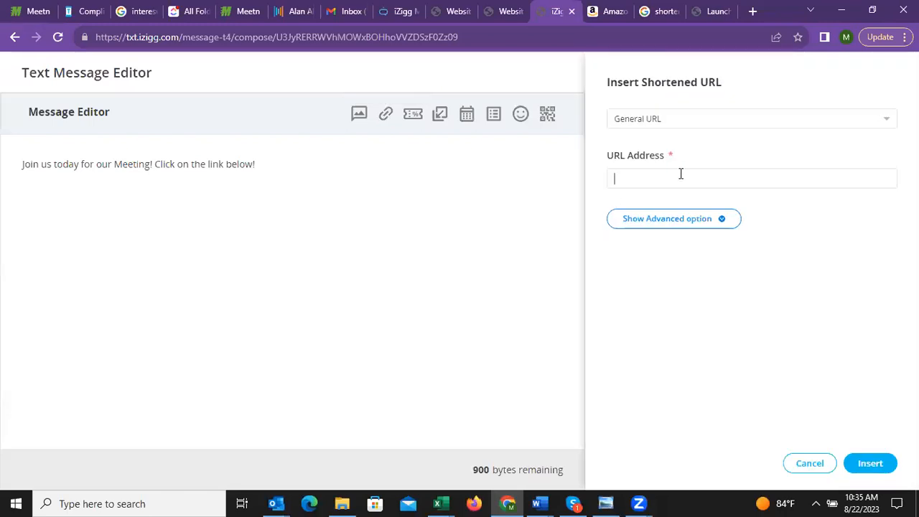
{"action": "type", "text": "https://izigg.com"}
{"action": "left_click", "coordinate": [870, 463]}
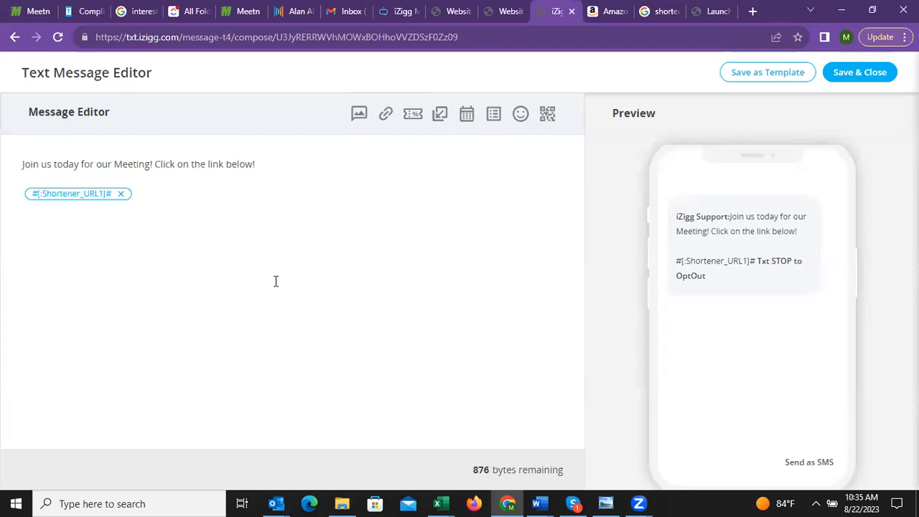
Add the closing line "See you there!" below the shortened link and save the text message to the composed mass message
{"action": "key", "text": "Return"}
{"action": "type", "text": "See you there!"}
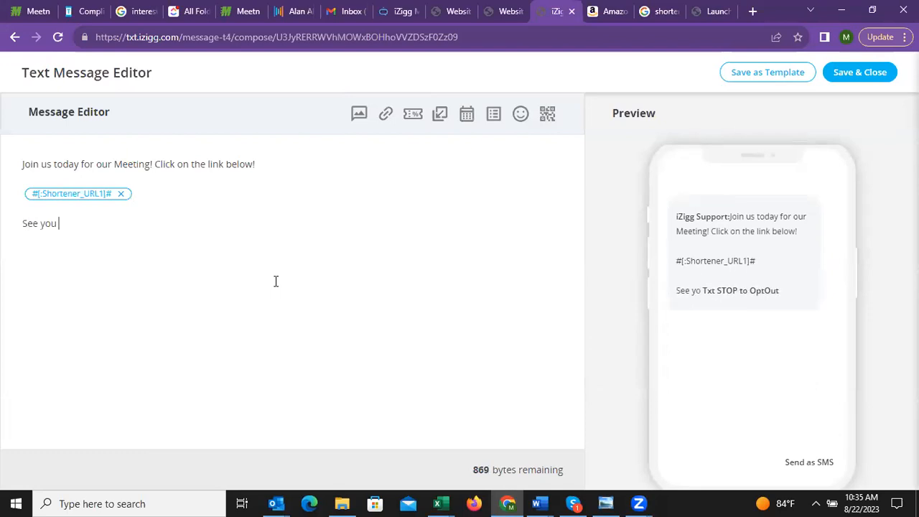
{"action": "key", "text": "Return"}
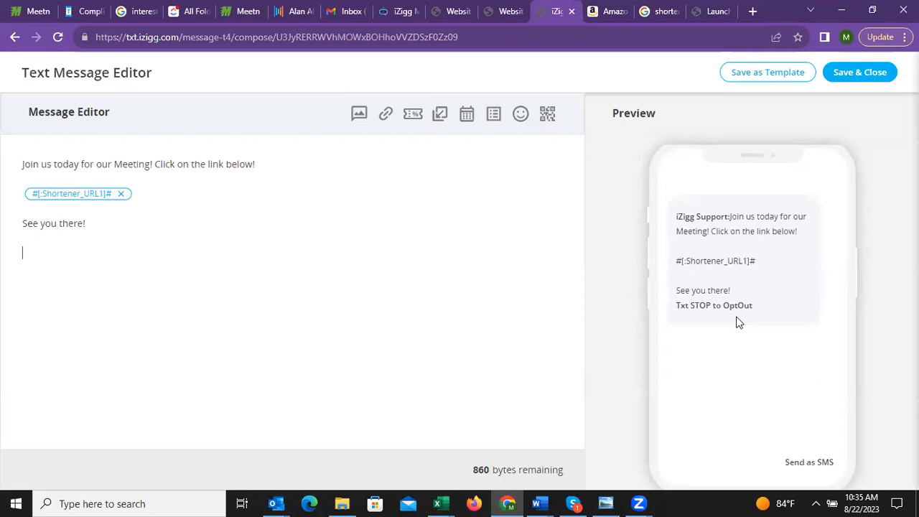
{"action": "left_click", "coordinate": [877, 73]}
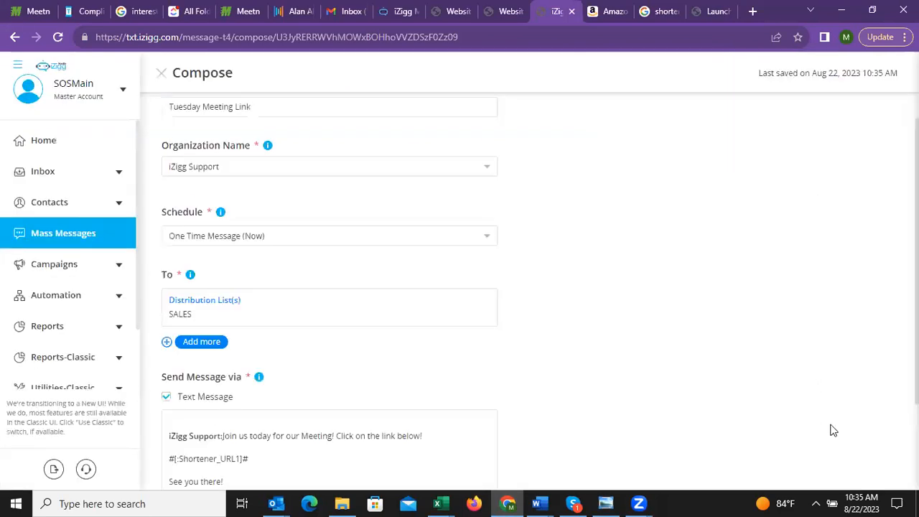
{"action": "scroll", "coordinate": [835, 429], "scroll_direction": "down", "scroll_amount": 2}
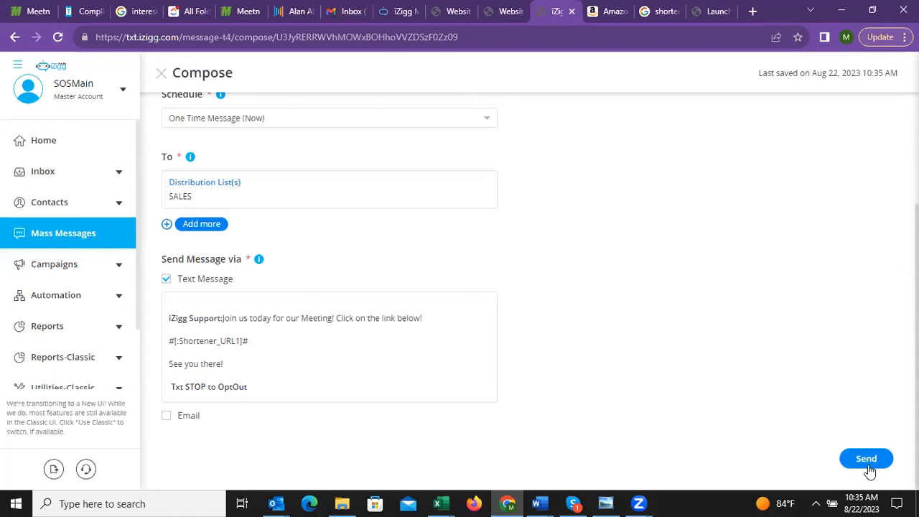
Return to the mass message history and examine the delivery results and click-through statistics of the Link Shortner Example message
{"action": "left_click", "coordinate": [867, 463]}
{"action": "left_click", "coordinate": [64, 234]}
{"action": "left_click", "coordinate": [524, 122]}
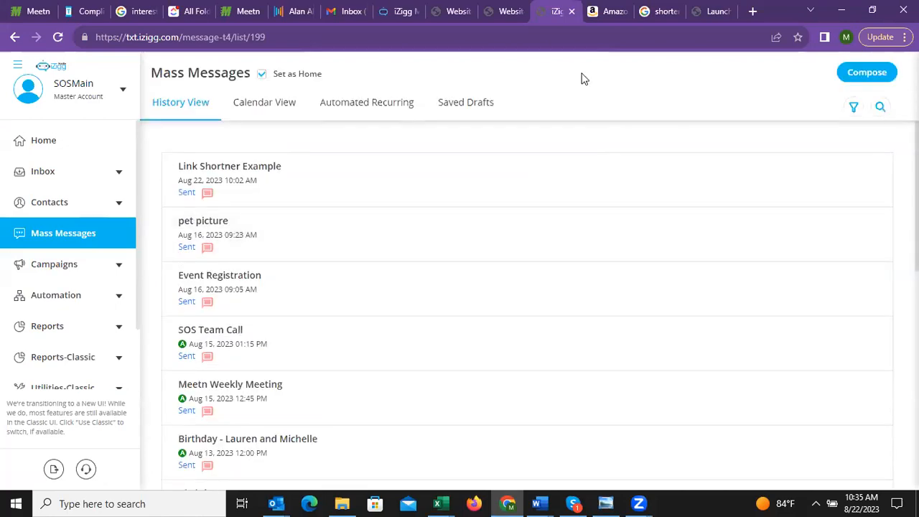
{"action": "left_click", "coordinate": [303, 187]}
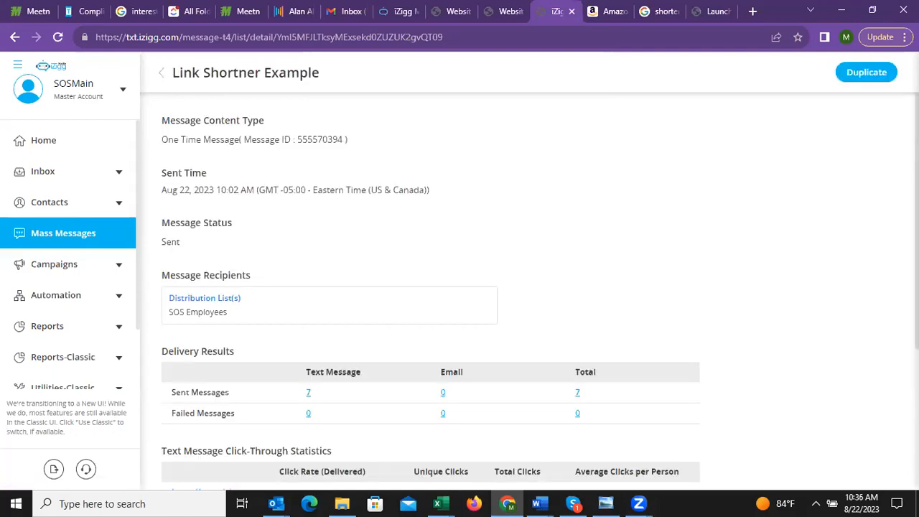
{"action": "scroll", "coordinate": [459, 287], "scroll_direction": "down", "scroll_amount": 1}
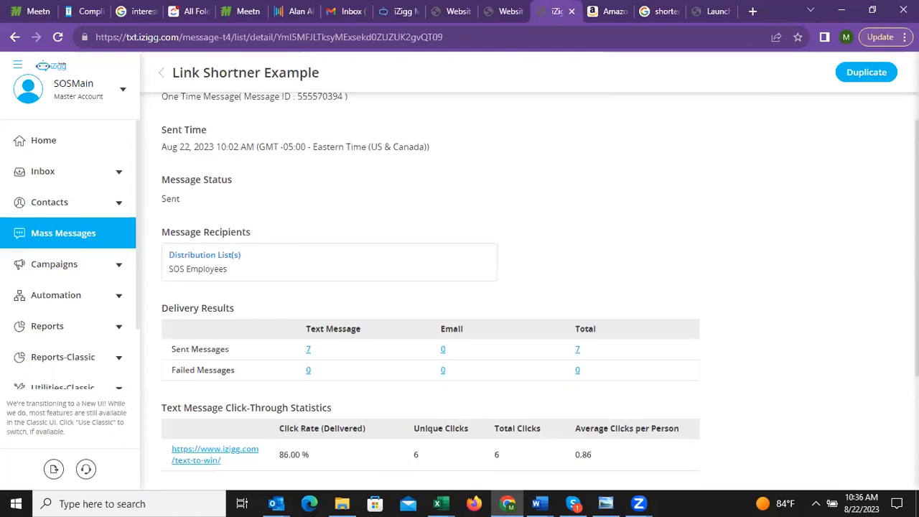
{"action": "scroll", "coordinate": [459, 288], "scroll_direction": "down", "scroll_amount": 1}
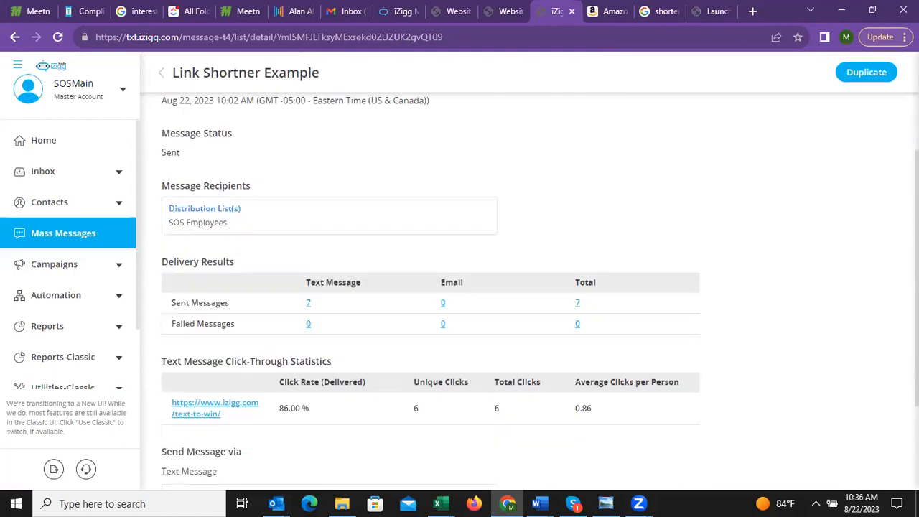
{"action": "scroll", "coordinate": [583, 226], "scroll_direction": "down", "scroll_amount": 1}
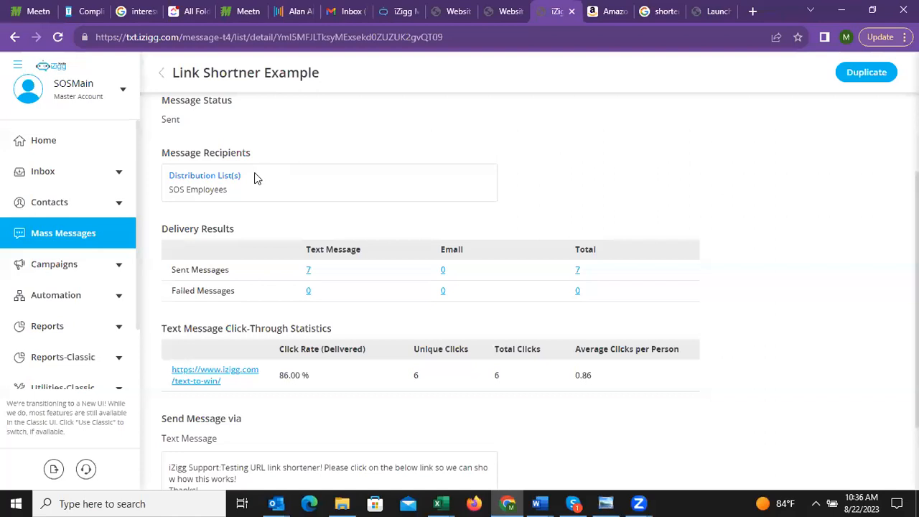
{"action": "scroll", "coordinate": [257, 187], "scroll_direction": "down", "scroll_amount": 1}
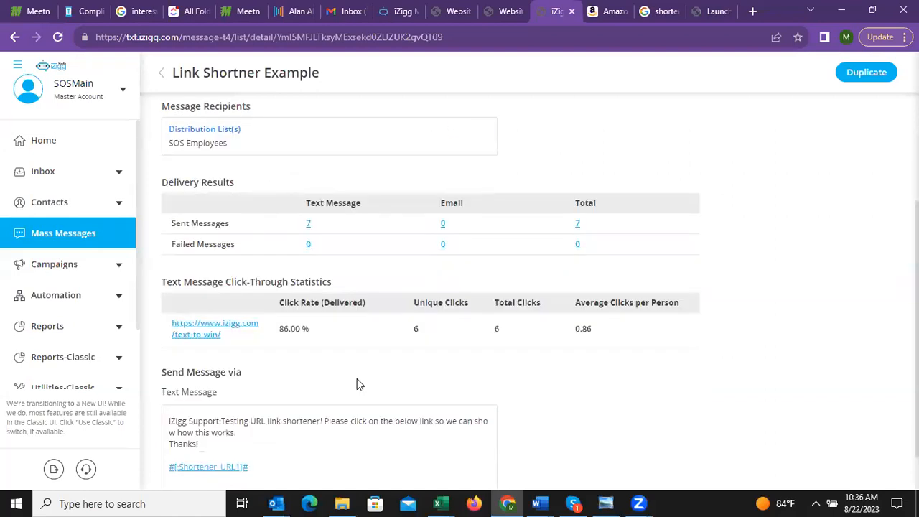